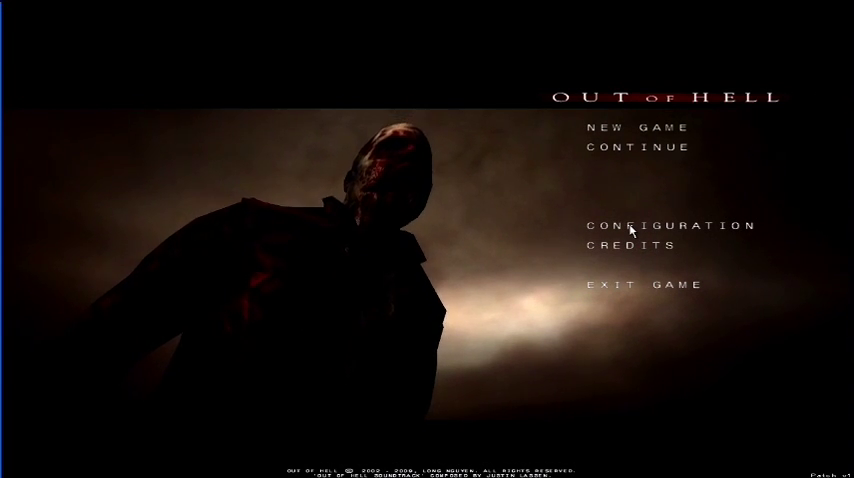
# - Enter Configuration past the resolution warning and look over the Controls and Preferences settings
pyautogui.click(631, 231)
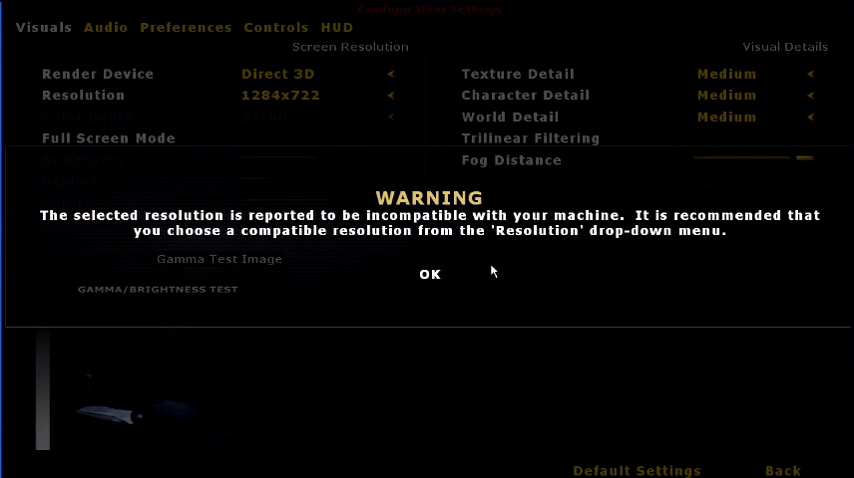
pyautogui.click(439, 275)
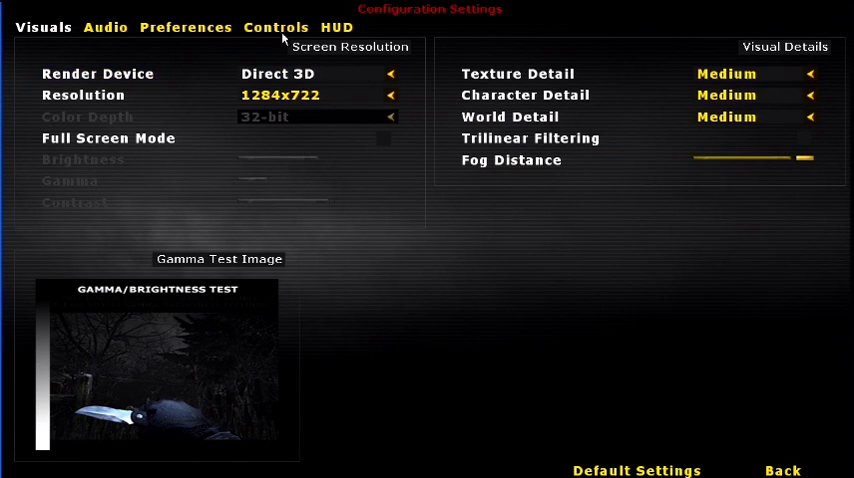
pyautogui.click(278, 30)
pyautogui.click(215, 29)
# - Lower the Audio volume to near its minimum and return to the main menu
pyautogui.click(125, 30)
pyautogui.click(637, 97)
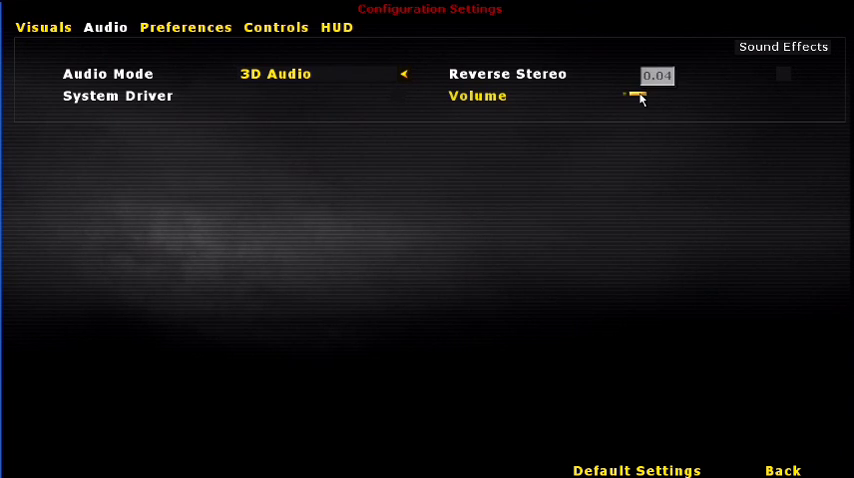
pyautogui.moveTo(640, 98); pyautogui.dragTo(643, 99)
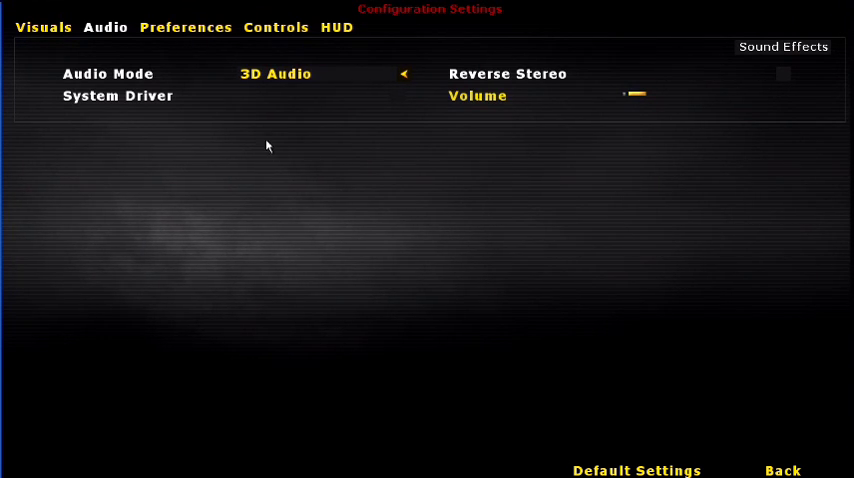
pyautogui.click(64, 27)
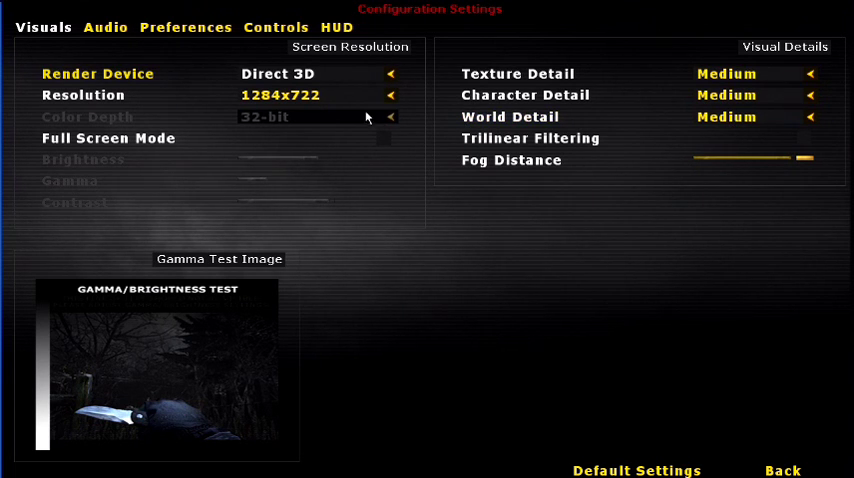
pyautogui.click(775, 470)
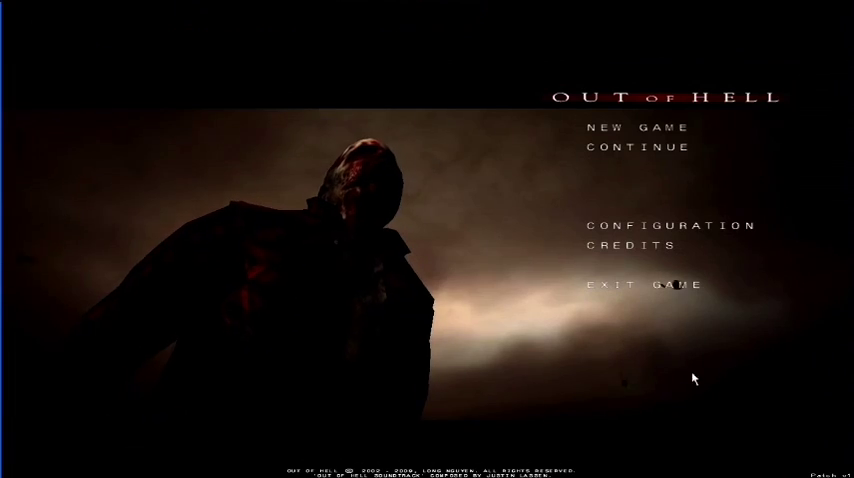
# - Start a new game, close the tutorial screen once it loads, and pause
pyautogui.click(642, 134)
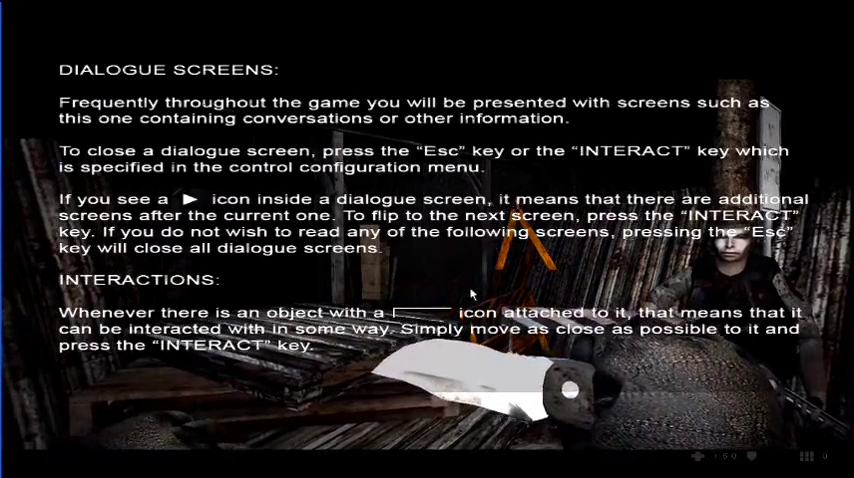
pyautogui.press('Escape')
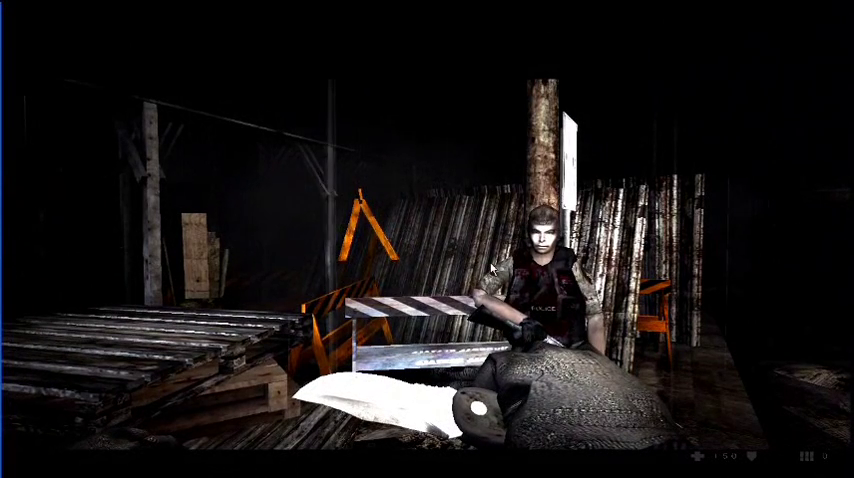
pyautogui.press('Escape')
# - From the pause menu, set Audio volume to 0.00, then resume play facing the police figure
pyautogui.click(465, 190)
pyautogui.click(432, 276)
pyautogui.click(108, 30)
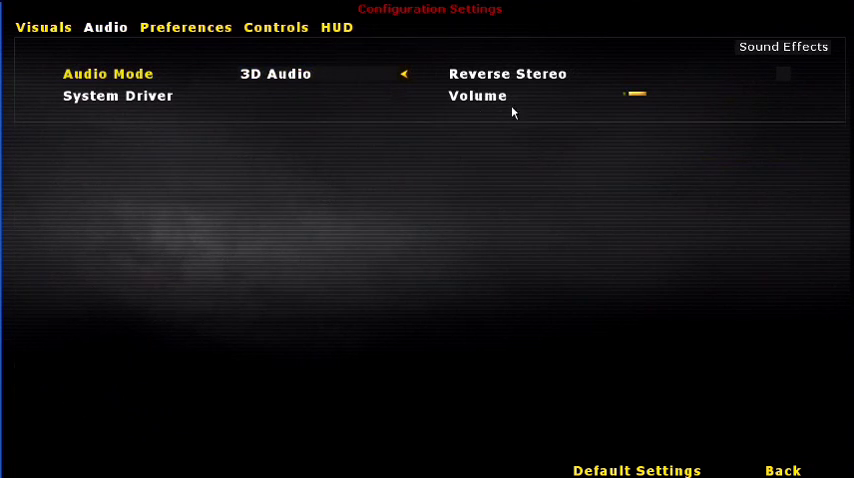
pyautogui.click(634, 96)
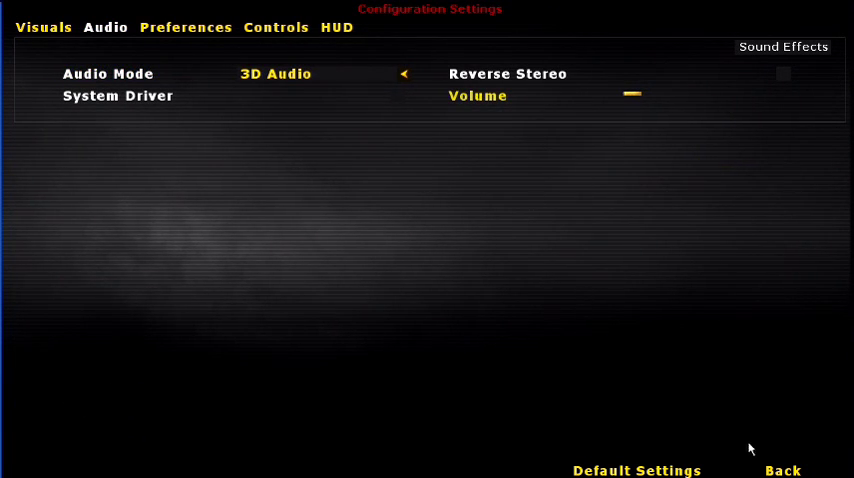
pyautogui.click(775, 471)
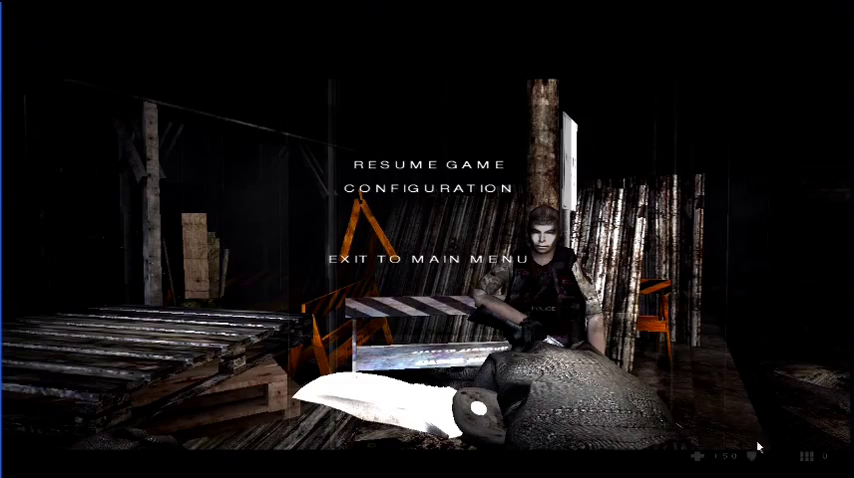
pyautogui.click(459, 163)
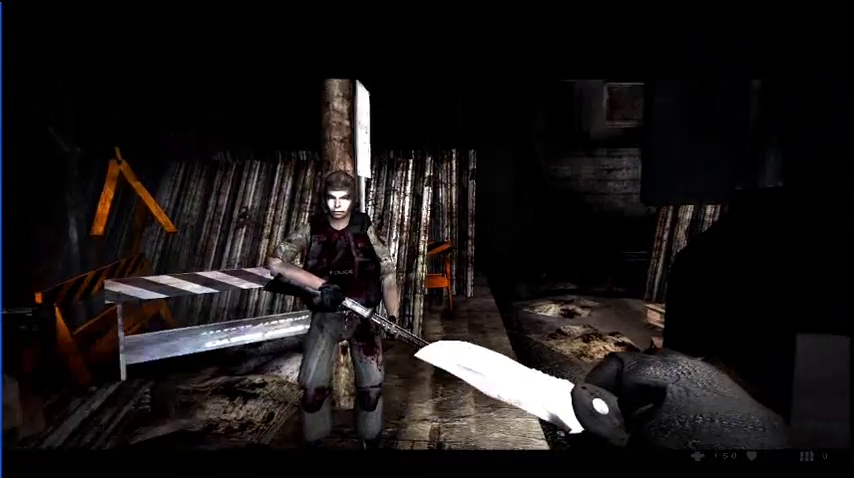
# - Talk to Donovan Ling and read the conversation through to its final lines
pyautogui.press('e')
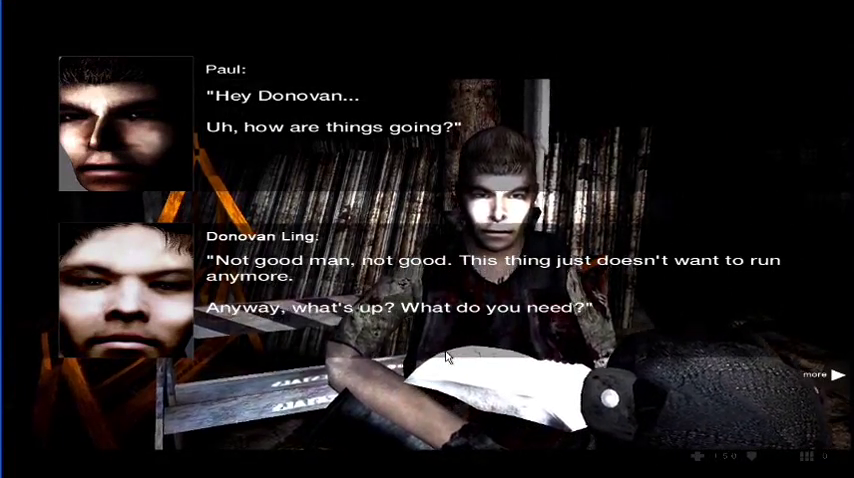
pyautogui.click(447, 356)
pyautogui.click(437, 340)
pyautogui.click(437, 334)
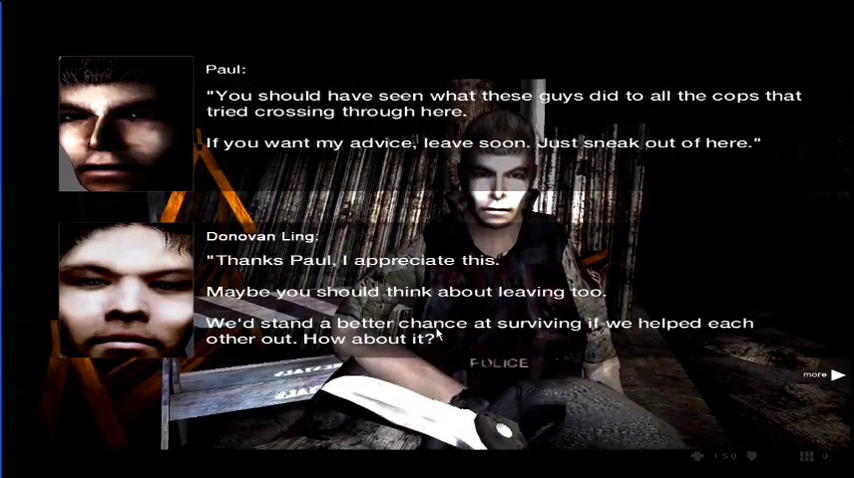
pyautogui.click(437, 334)
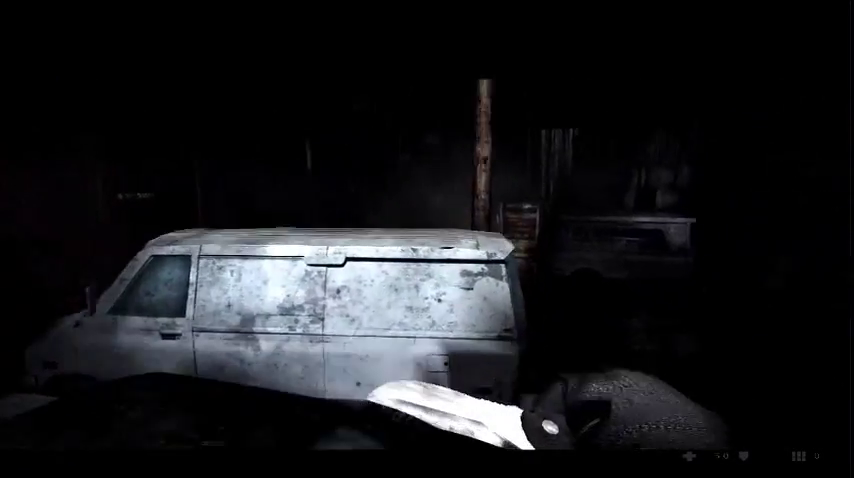
# - Draw the knife with weapon slot 1 and explore onward to the seated survivor, Richmond
pyautogui.press('1')
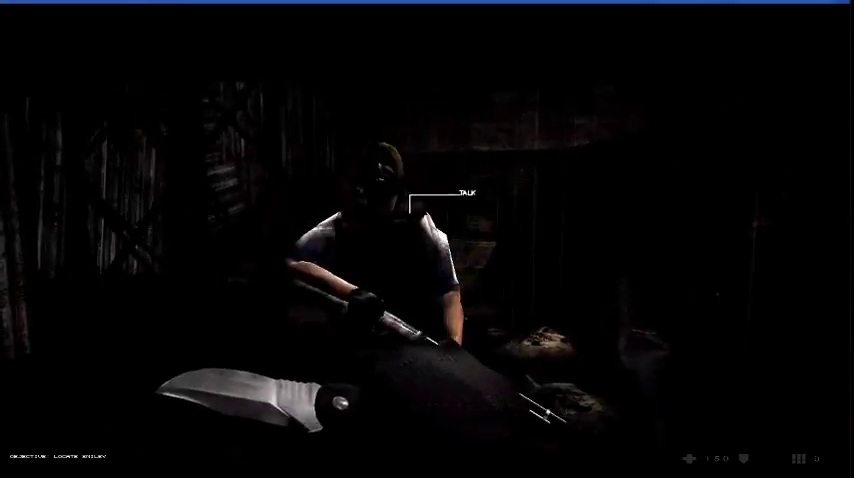
# - Talk with Richmond and a gang member, then begin the conversation with Alvarez in the storeroom
pyautogui.press('e')
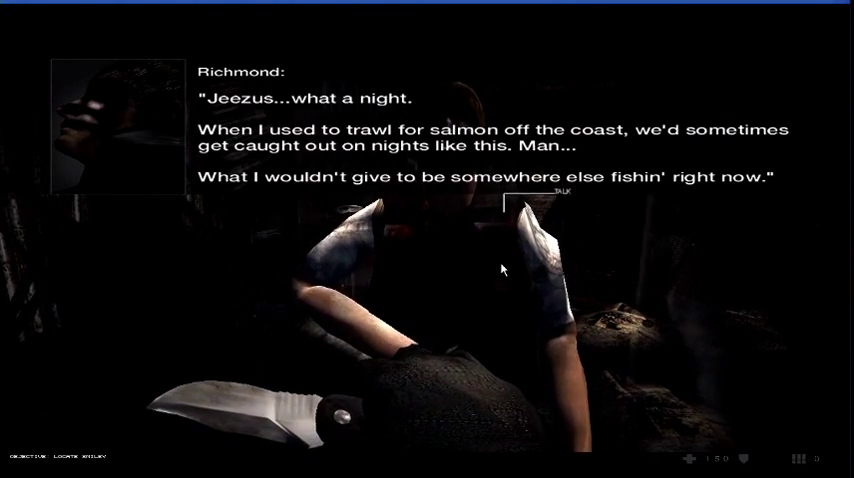
pyautogui.click(503, 268)
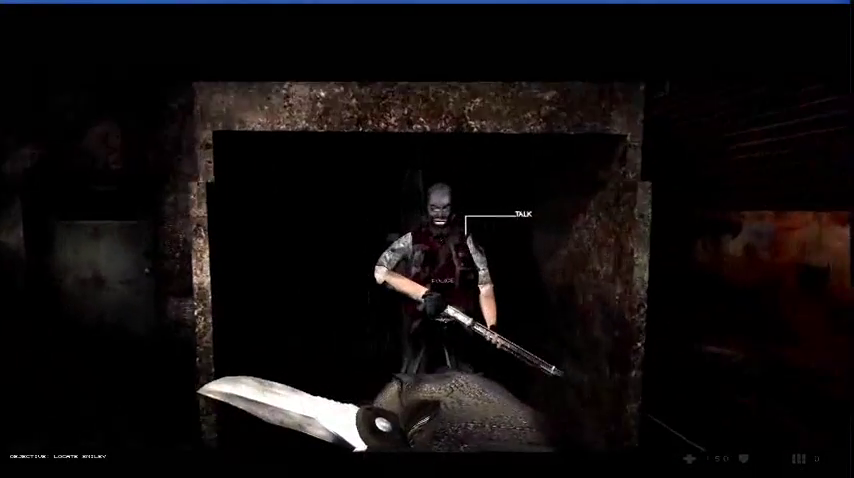
pyautogui.press('e')
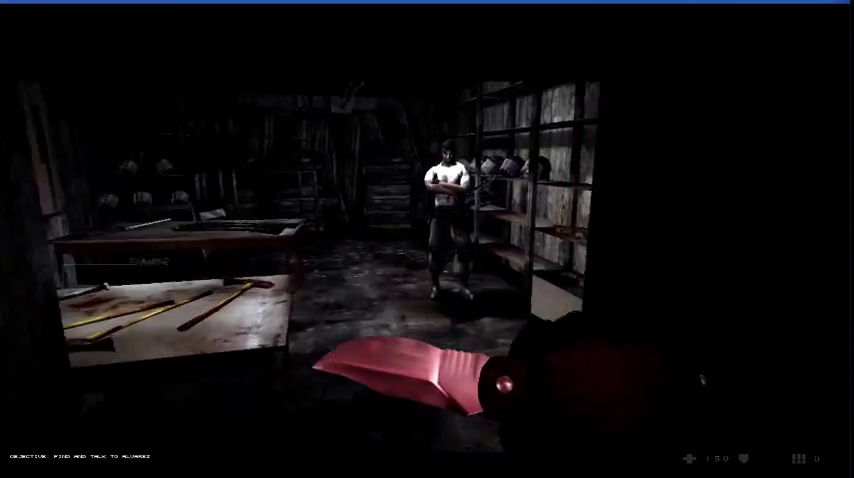
pyautogui.press('e')
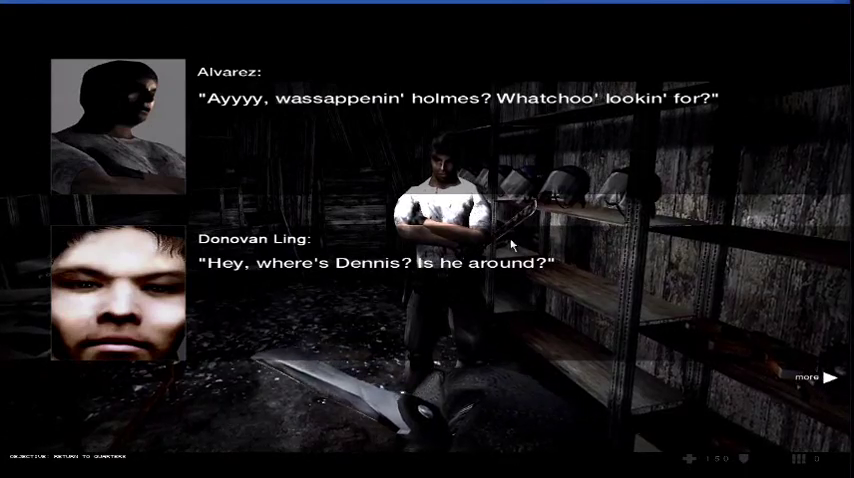
# - Read Alvarez's dialogue to the end, returning to the storeroom with the weapon table
pyautogui.click(548, 319)
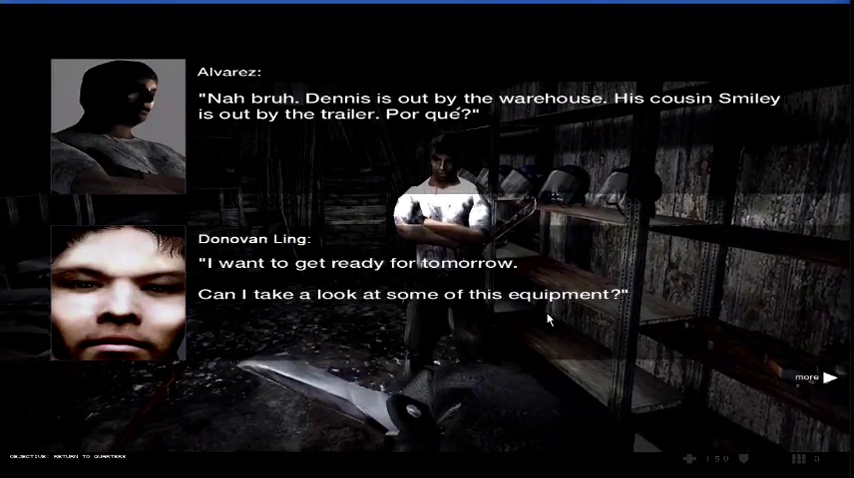
pyautogui.click(547, 319)
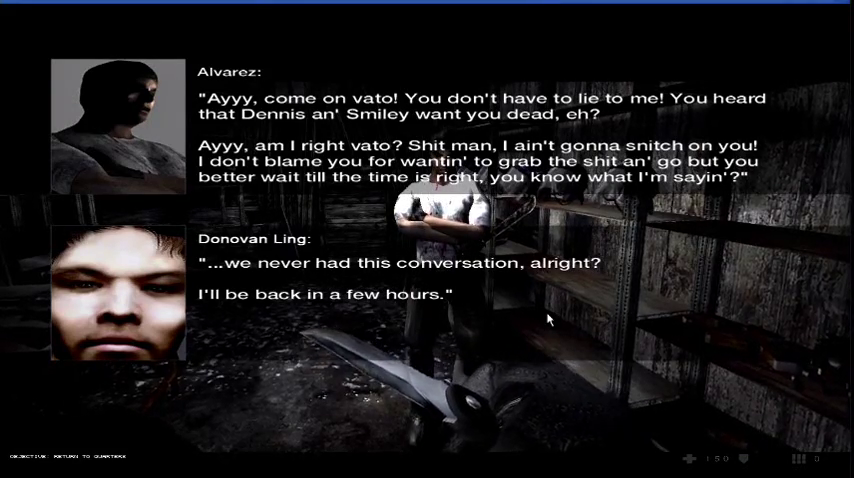
pyautogui.click(548, 319)
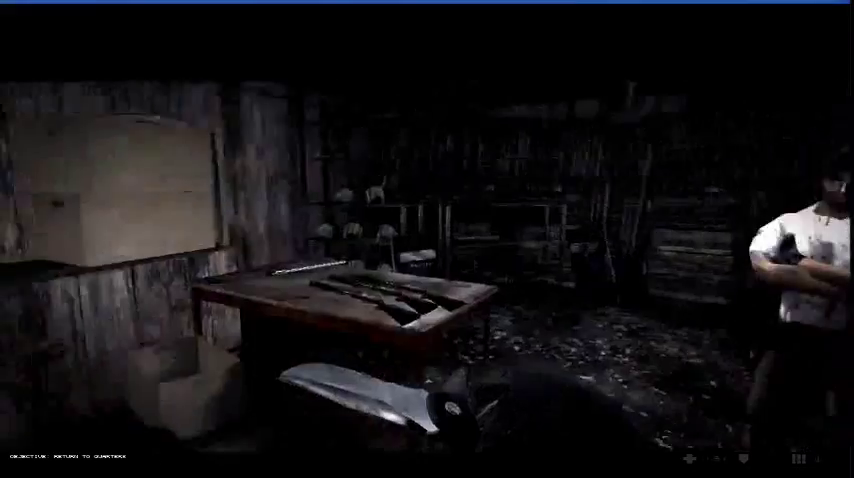
# - Walk to the weapon table and examine its axes, bats and knives
pyautogui.press('w')
pyautogui.press('w')
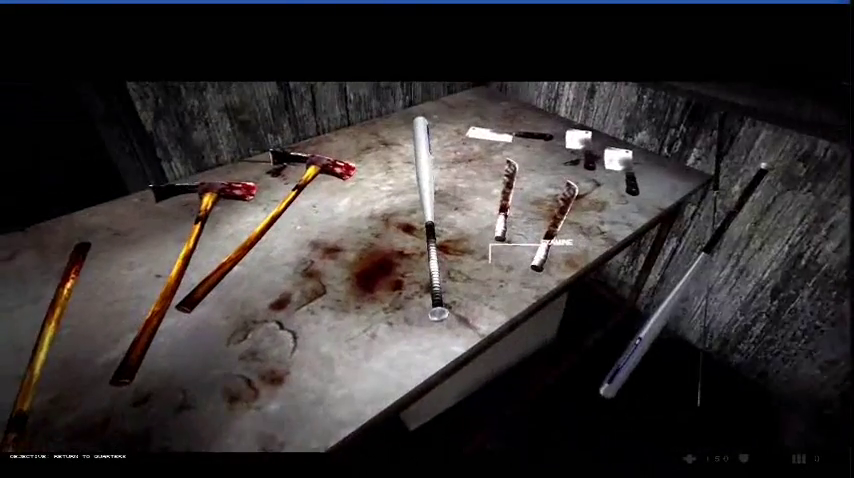
pyautogui.press('e')
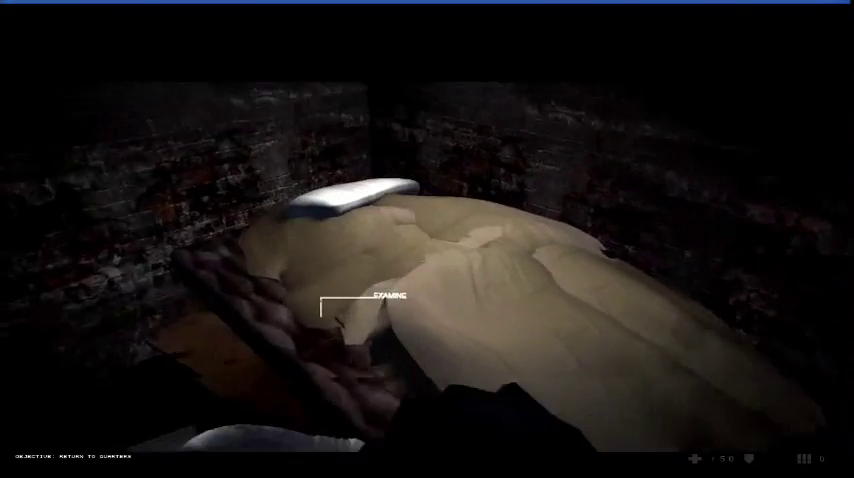
# - Examine the bed in quarters, then head outside onto the rainy walkway
pyautogui.press('e')
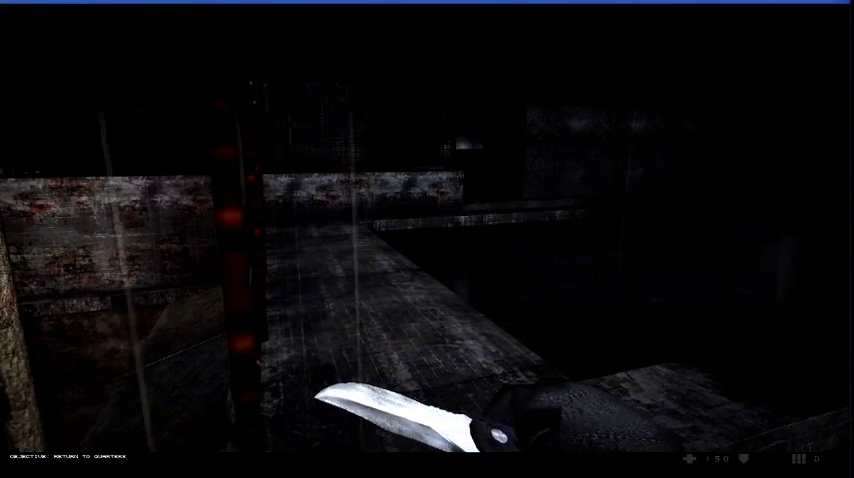
# - Review the key bindings list in the Controls configuration, then close the settings
pyautogui.press('Escape')
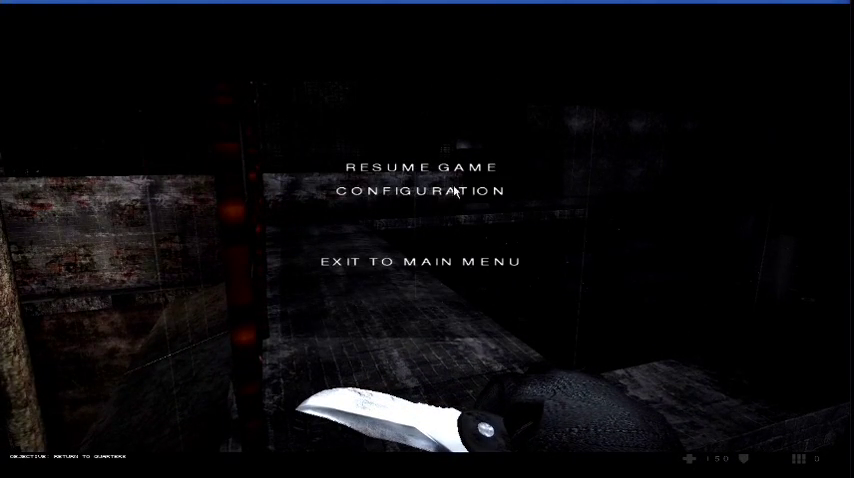
pyautogui.click(451, 192)
pyautogui.click(420, 276)
pyautogui.click(200, 32)
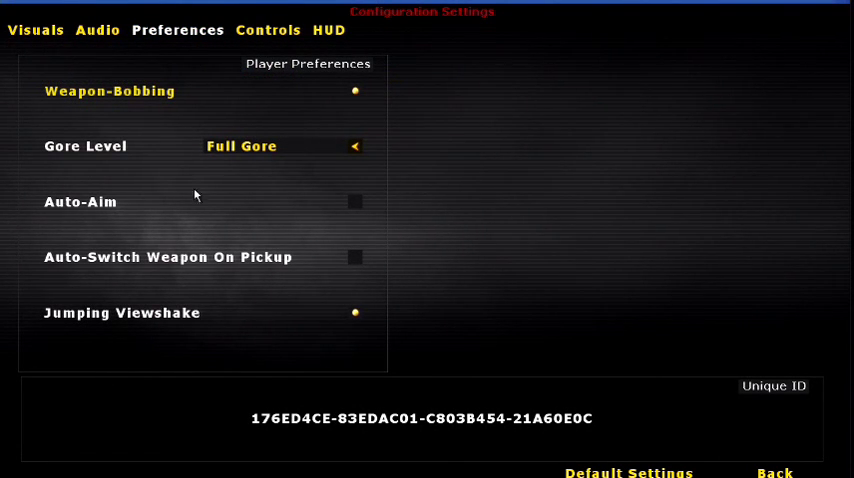
pyautogui.click(276, 31)
pyautogui.click(298, 80)
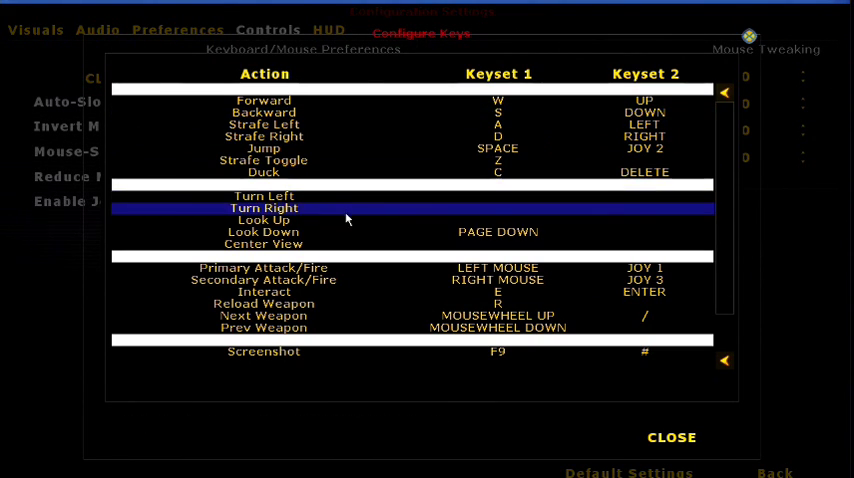
pyautogui.scroll(-1, 355, 240)
pyautogui.scroll(-2, 355, 250)
pyautogui.scroll(-1, 357, 267)
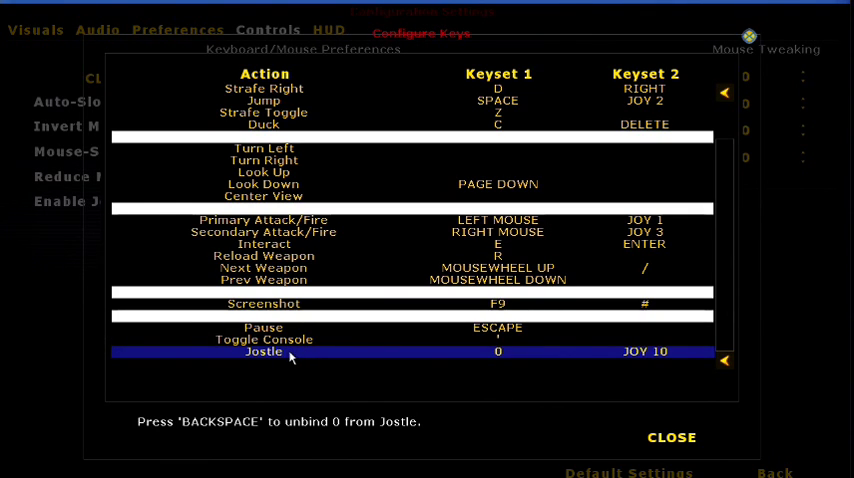
pyautogui.press('Escape')
pyautogui.press('Escape')
pyautogui.press('Escape')
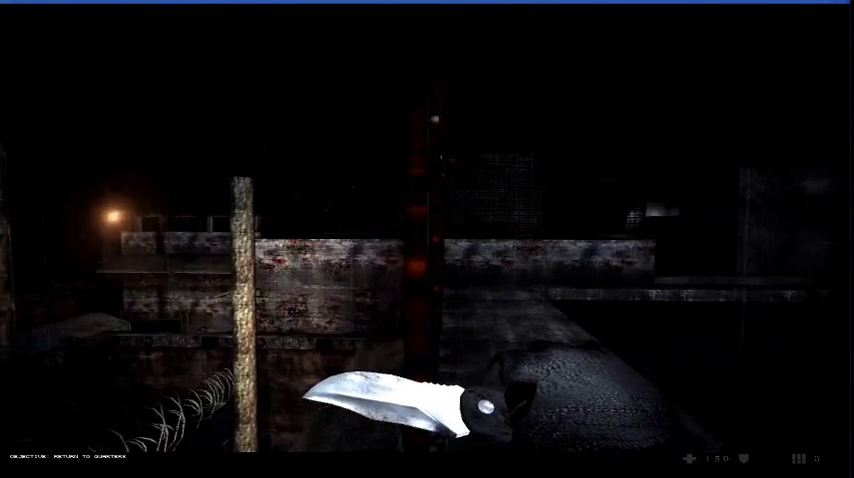
# - Lower the knife and roam Paul into the dark courtyard with the green caged booth
pyautogui.press('q')
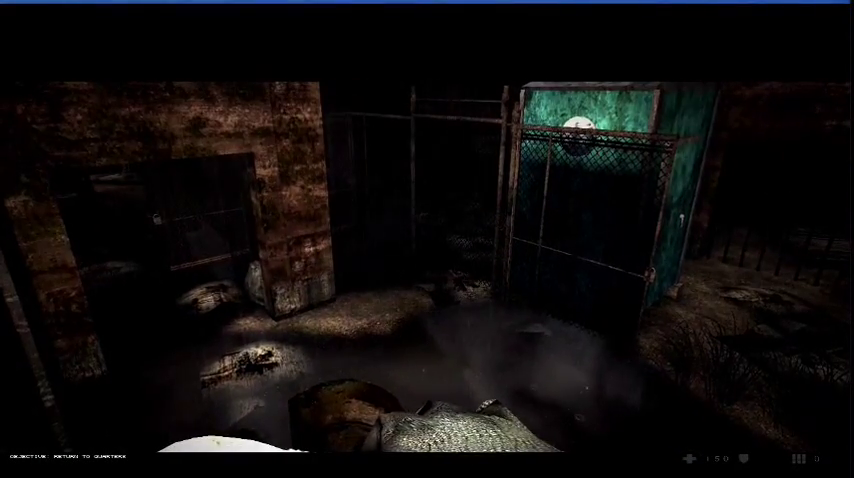
# - Pause the game and open Configuration, dismissing the resolution warning
pyautogui.press('Escape')
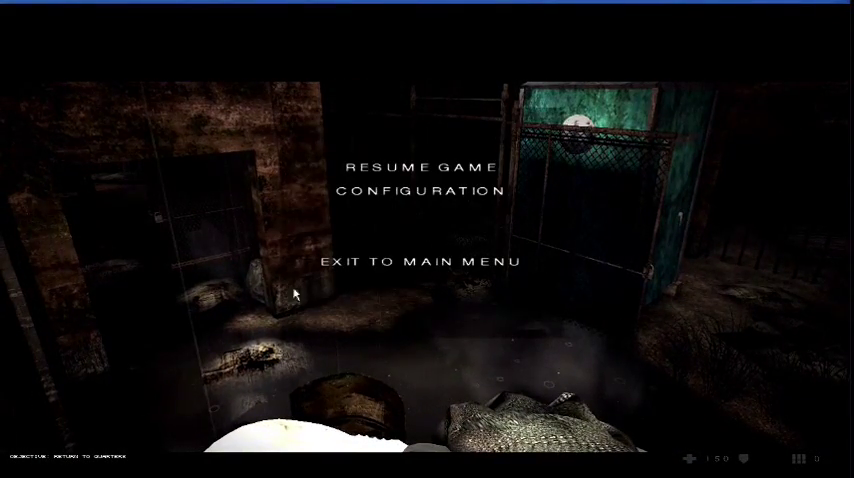
pyautogui.click(408, 200)
pyautogui.click(421, 279)
# - Browse the Preferences, HUD, Audio, Visuals and Controls tabs, ending on the key bindings list
pyautogui.click(212, 36)
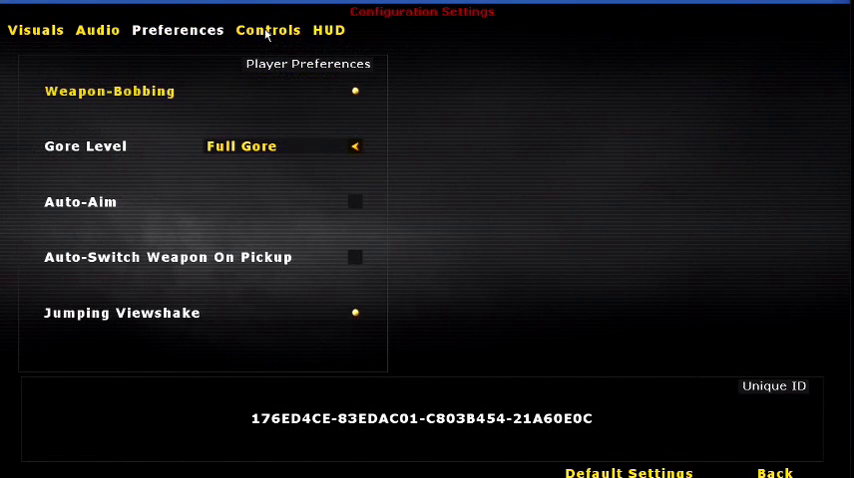
pyautogui.click(310, 31)
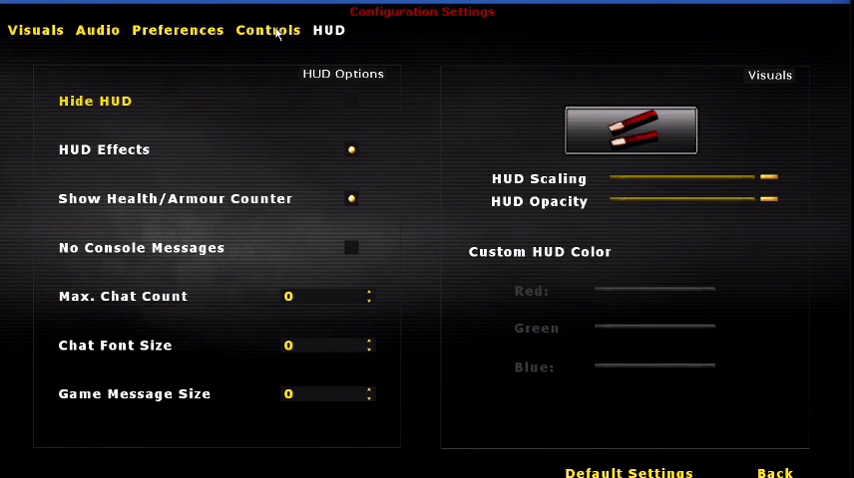
pyautogui.click(117, 38)
pyautogui.click(58, 38)
pyautogui.click(250, 31)
pyautogui.click(185, 80)
pyautogui.scroll(-2, 330, 267)
pyautogui.scroll(-1, 330, 268)
pyautogui.scroll(1, 330, 268)
pyautogui.scroll(1, 330, 267)
pyautogui.scroll(2, 330, 267)
pyautogui.scroll(-3, 330, 267)
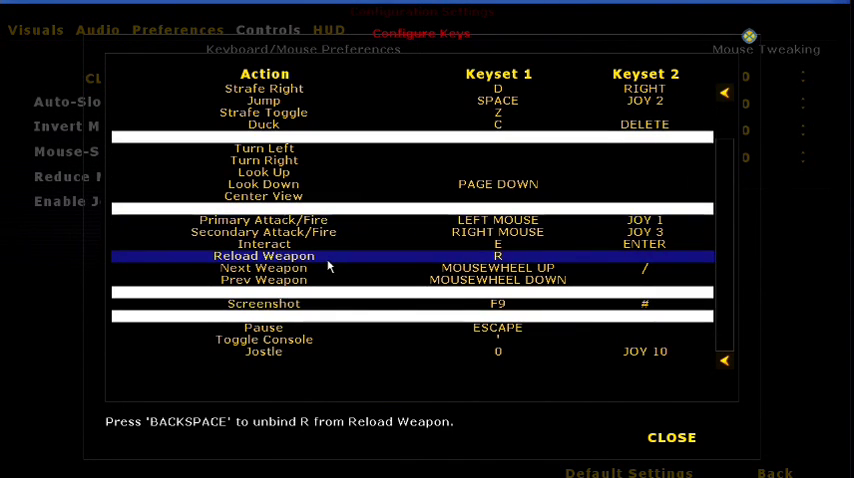